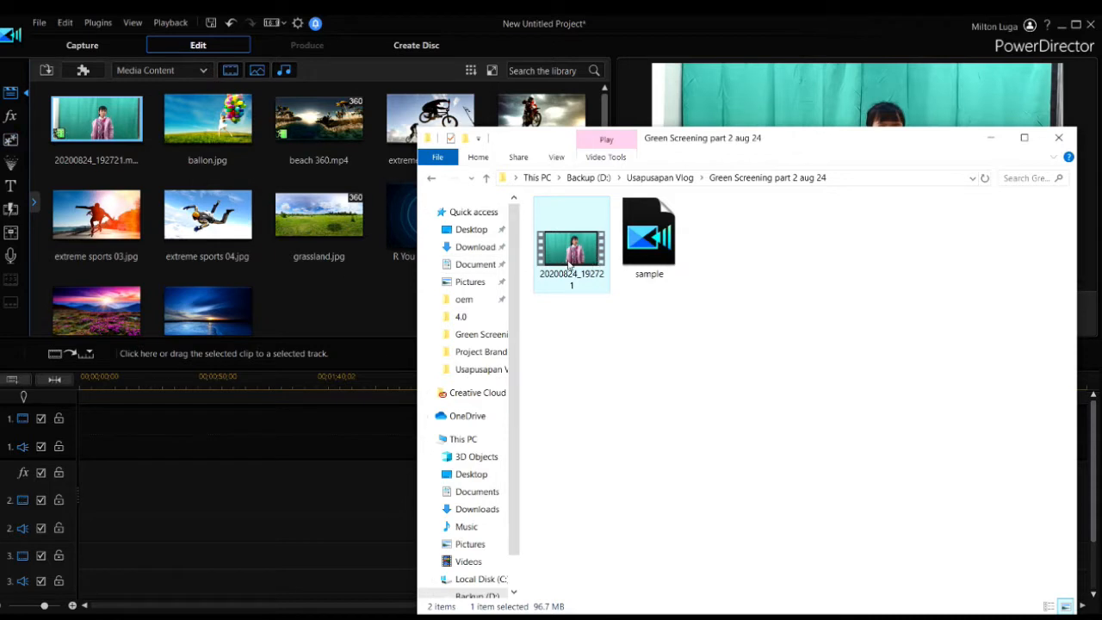
# Place the green-screen clip 20200824_192721 on track 2 and enlarge it to fill the preview frame
pyautogui.click(368, 24)
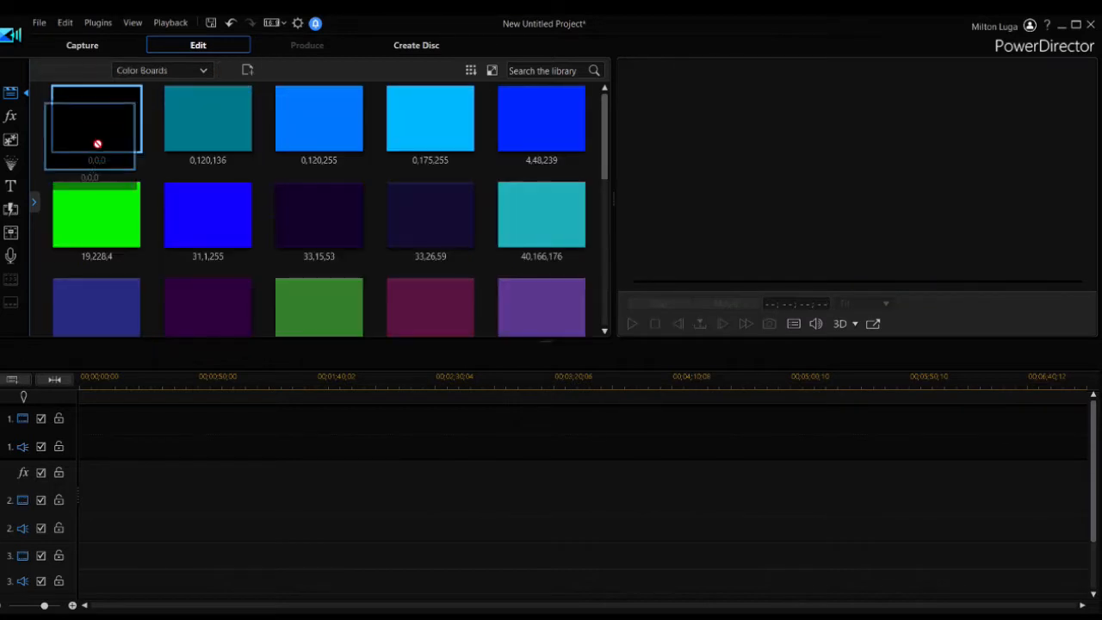
pyautogui.moveTo(98, 143); pyautogui.dragTo(72, 446)
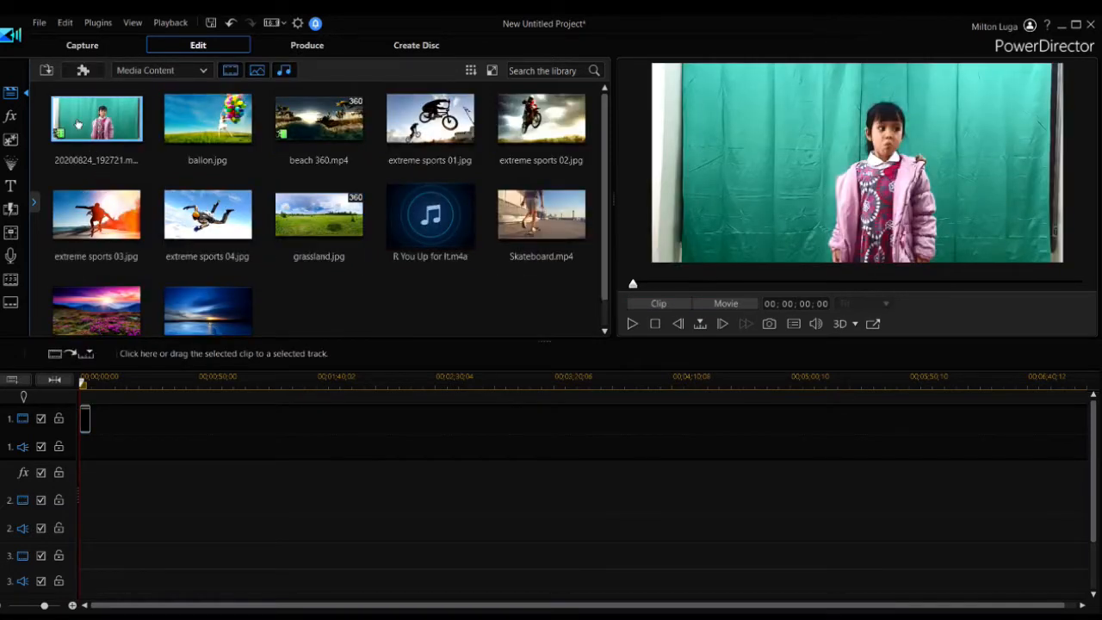
pyautogui.moveTo(77, 125); pyautogui.dragTo(90, 495)
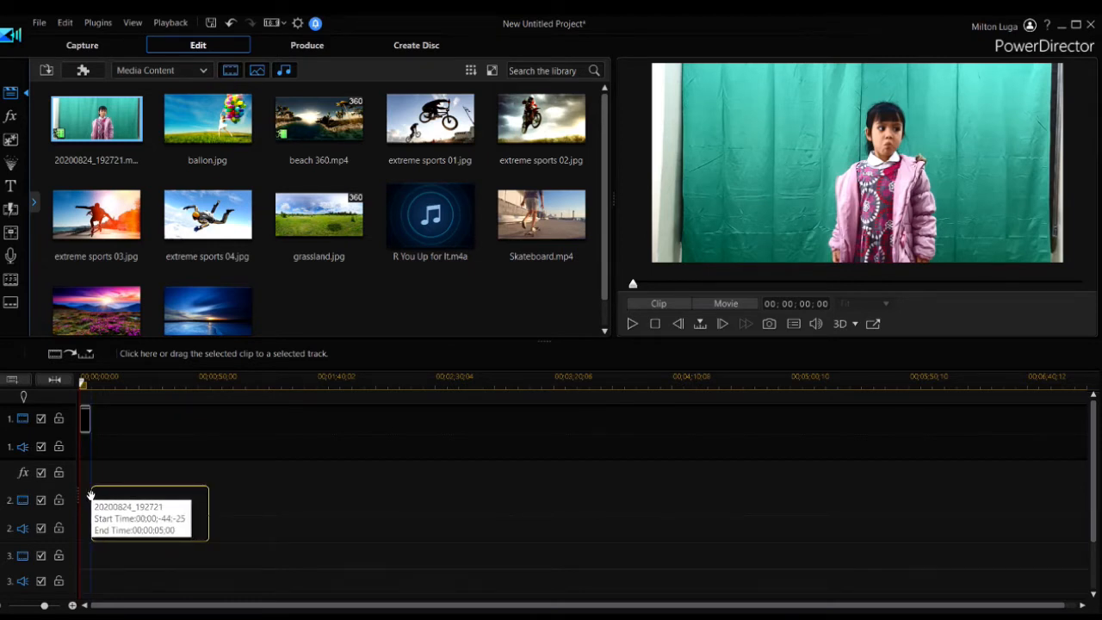
pyautogui.moveTo(90, 495); pyautogui.dragTo(91, 496)
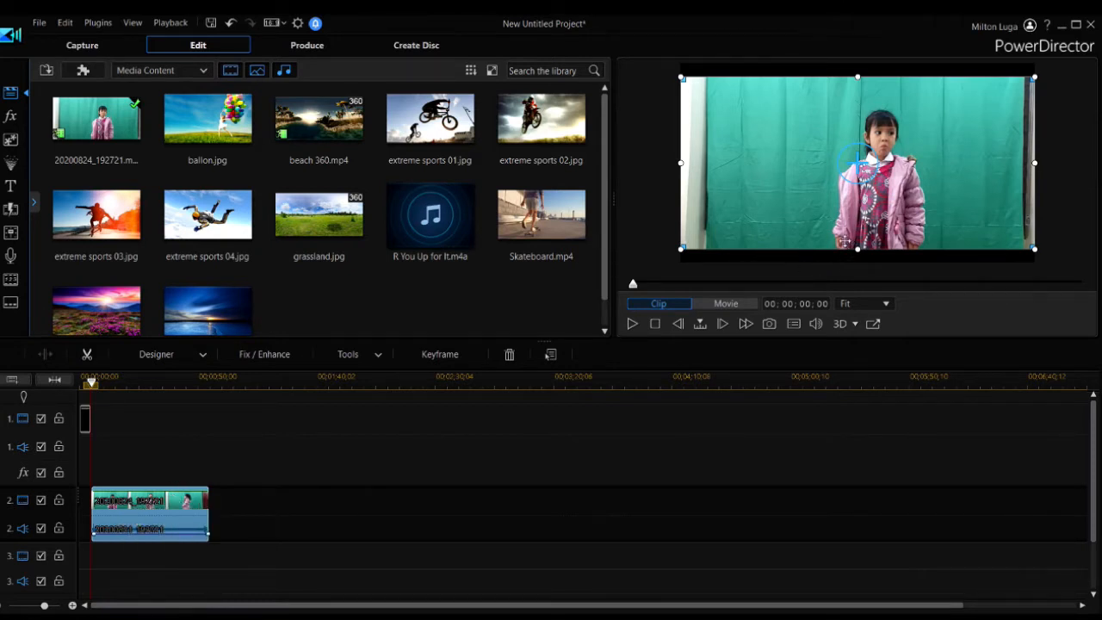
pyautogui.moveTo(681, 248); pyautogui.dragTo(668, 260)
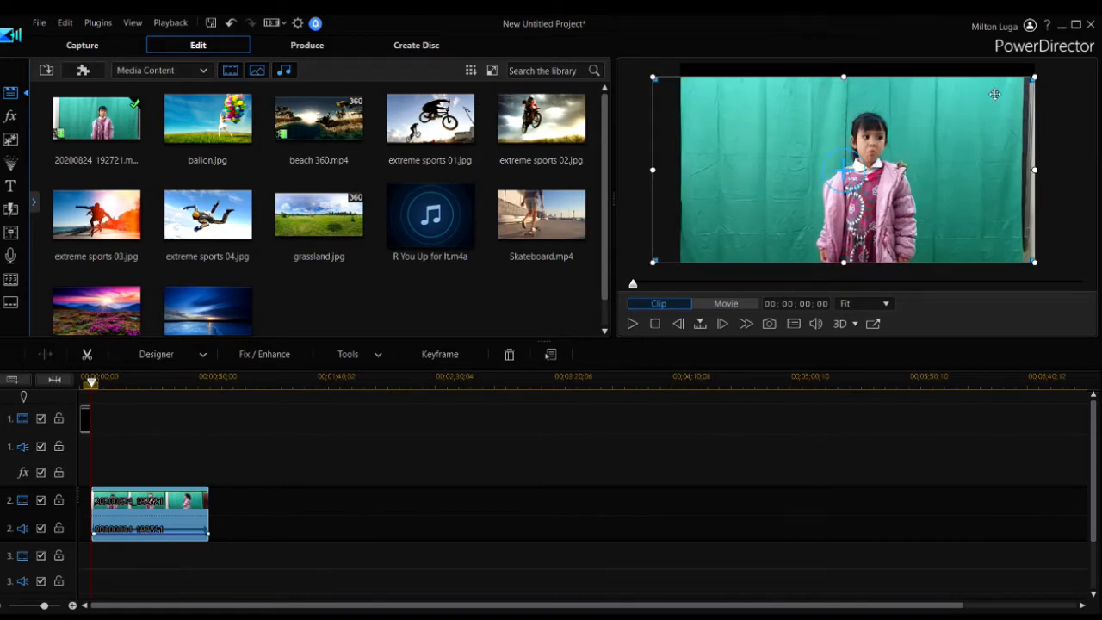
pyautogui.moveTo(1036, 75); pyautogui.dragTo(1066, 60)
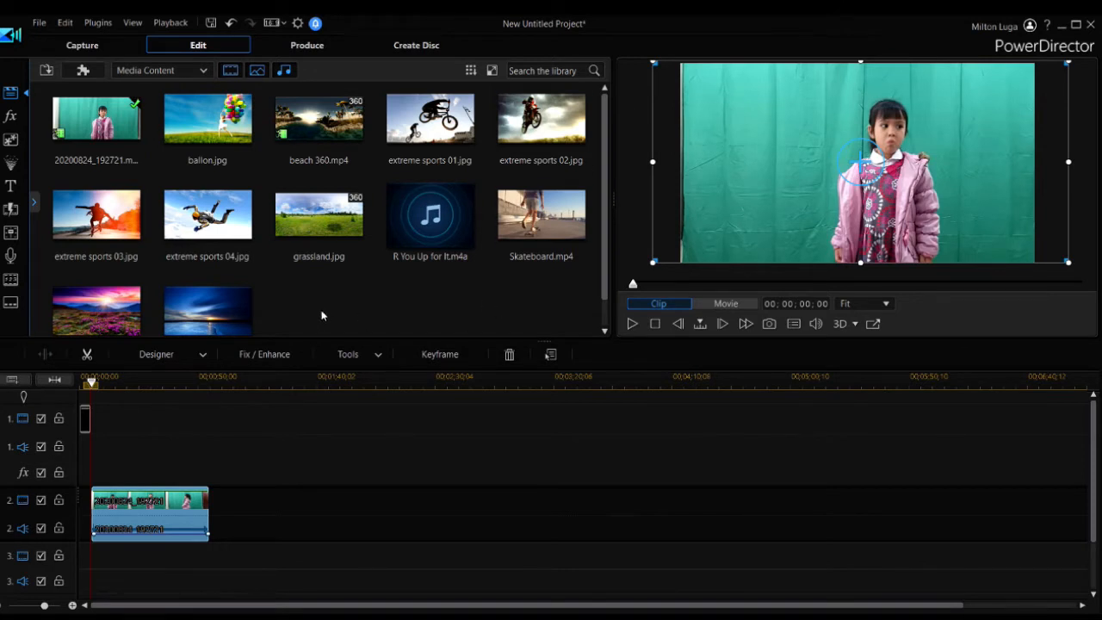
# Add sunrise 01.jpg to track 1 over the same span as the green-screen clip, switching track 2's visibility off and on to check it
pyautogui.click(103, 322)
pyautogui.moveTo(103, 322); pyautogui.dragTo(209, 417)
pyautogui.click(40, 501)
pyautogui.click(41, 503)
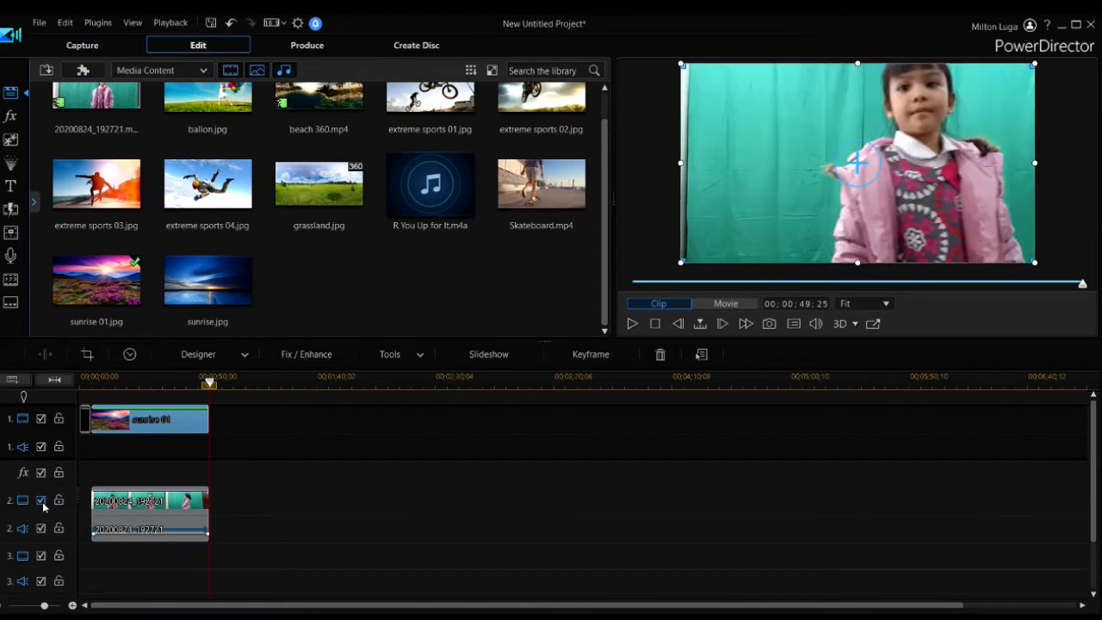
# Open the green-screen clip in the Mask Designer at about 20 seconds, try several mask shapes, and apply a square one
pyautogui.click(140, 376)
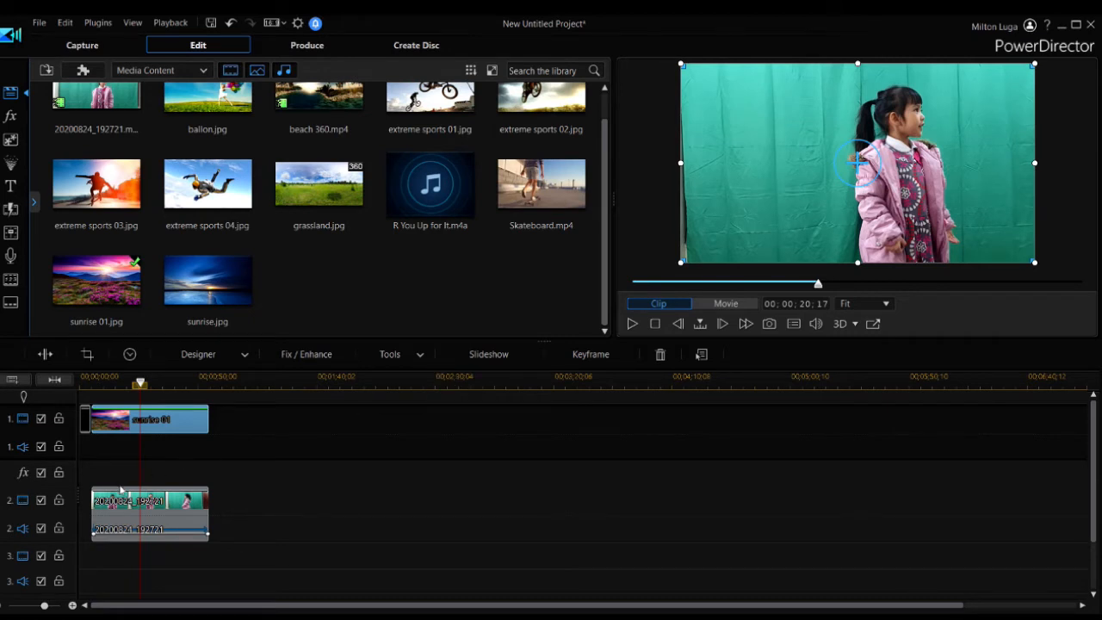
pyautogui.click(150, 504)
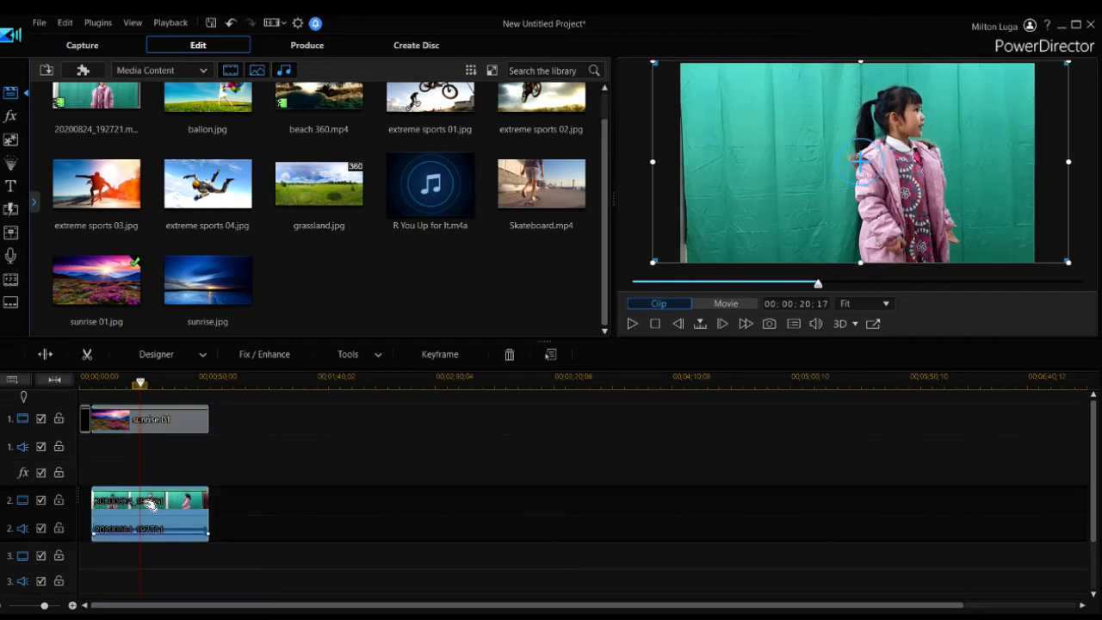
pyautogui.click(204, 355)
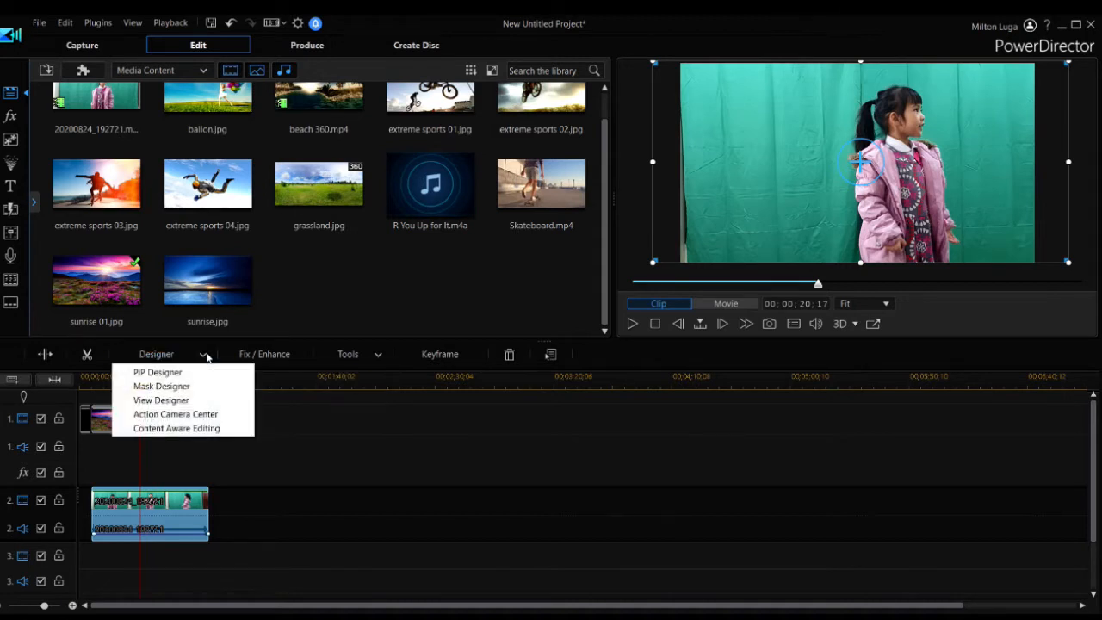
pyautogui.click(145, 388)
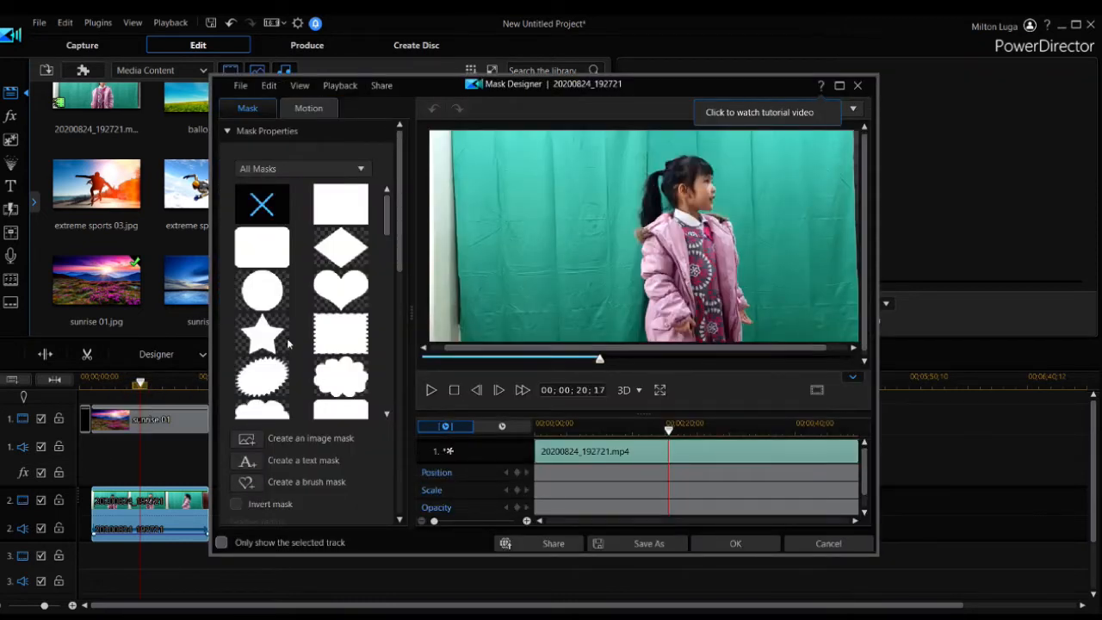
pyautogui.click(258, 246)
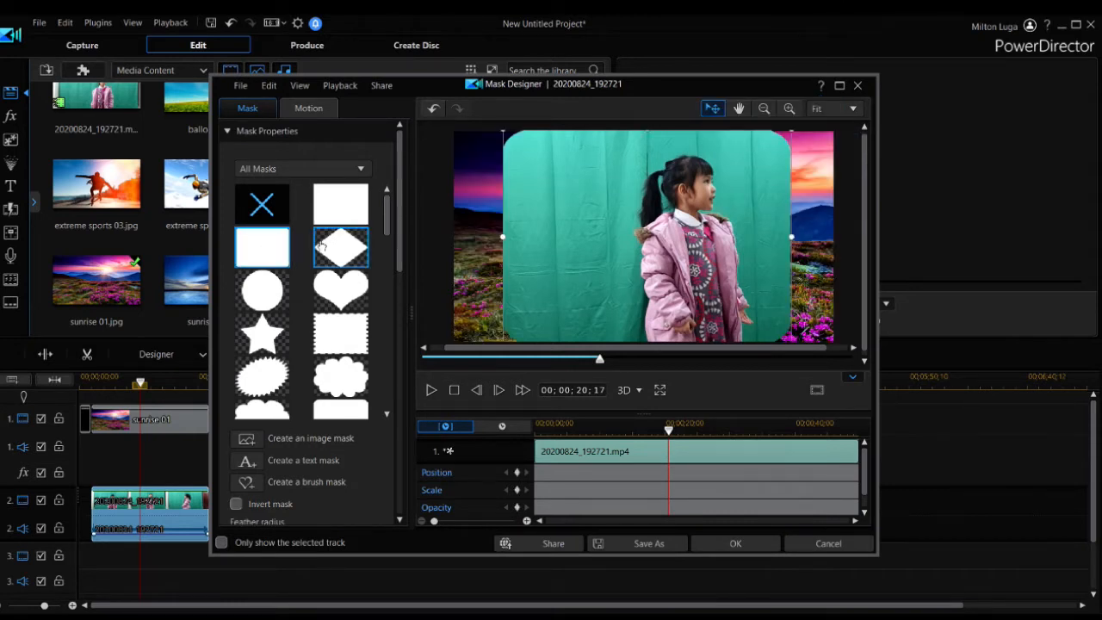
pyautogui.click(342, 248)
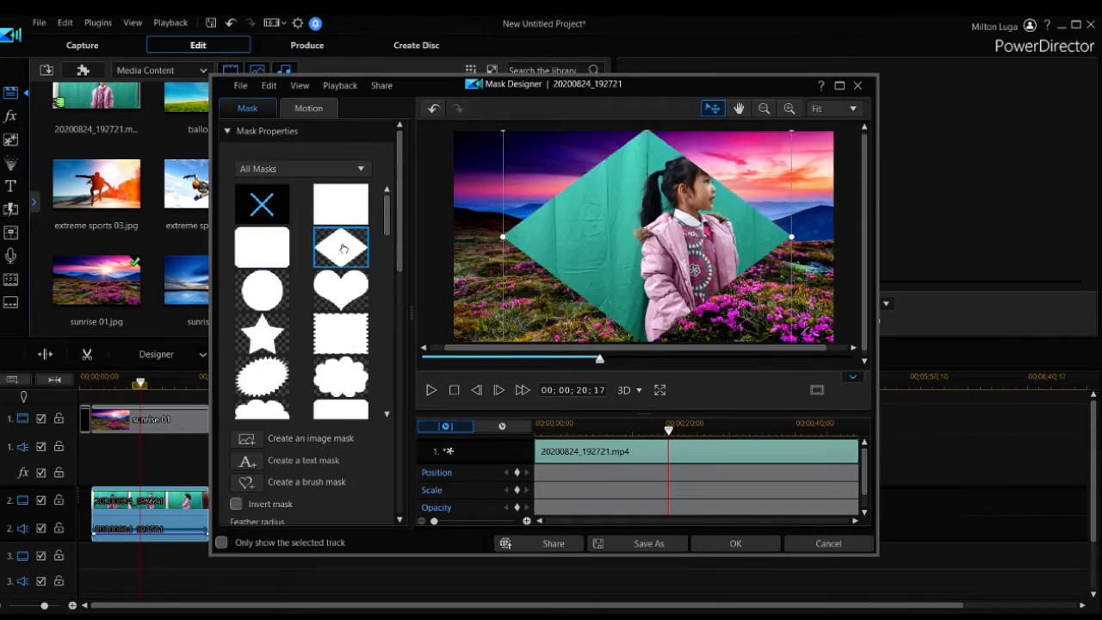
pyautogui.scroll(-5, 343, 247)
pyautogui.click(341, 224)
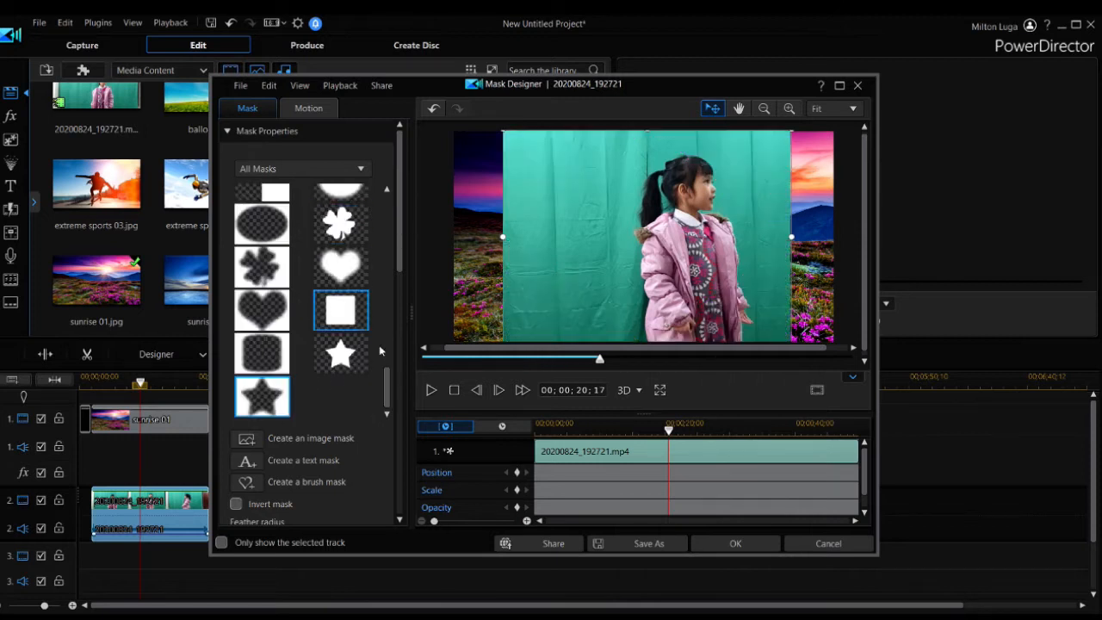
# Turn off Maintain mask aspect ratio, resize the mask around the girl to about 0.638 width and 0.973 height, and apply it
pyautogui.moveTo(387, 384); pyautogui.dragTo(384, 186)
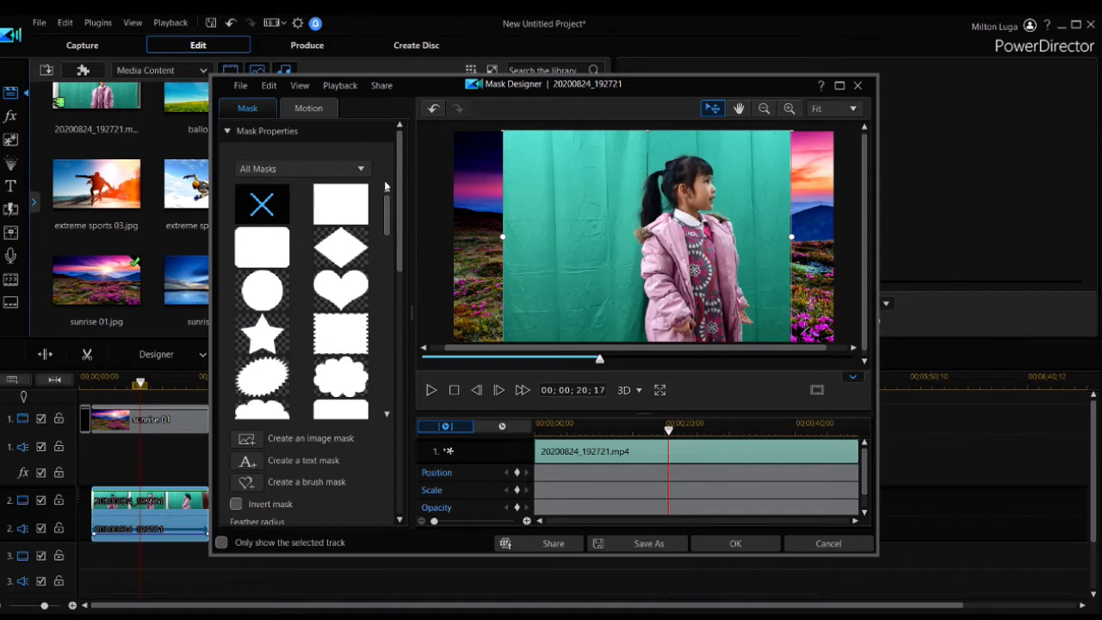
pyautogui.scroll(-10, 384, 185)
pyautogui.scroll(-3, 327, 345)
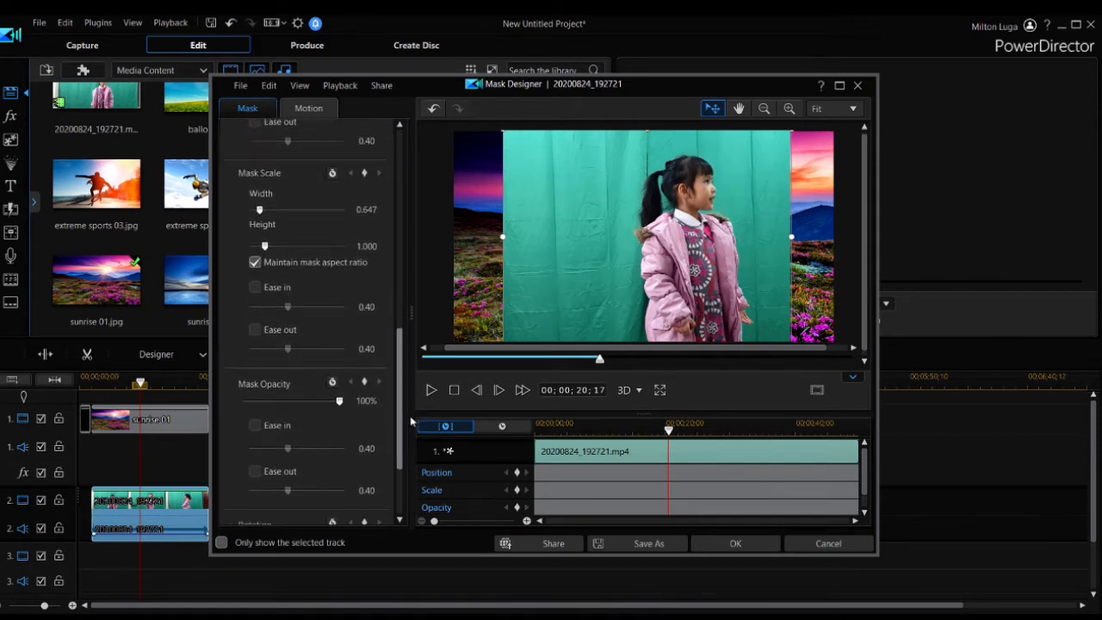
pyautogui.scroll(1, 284, 317)
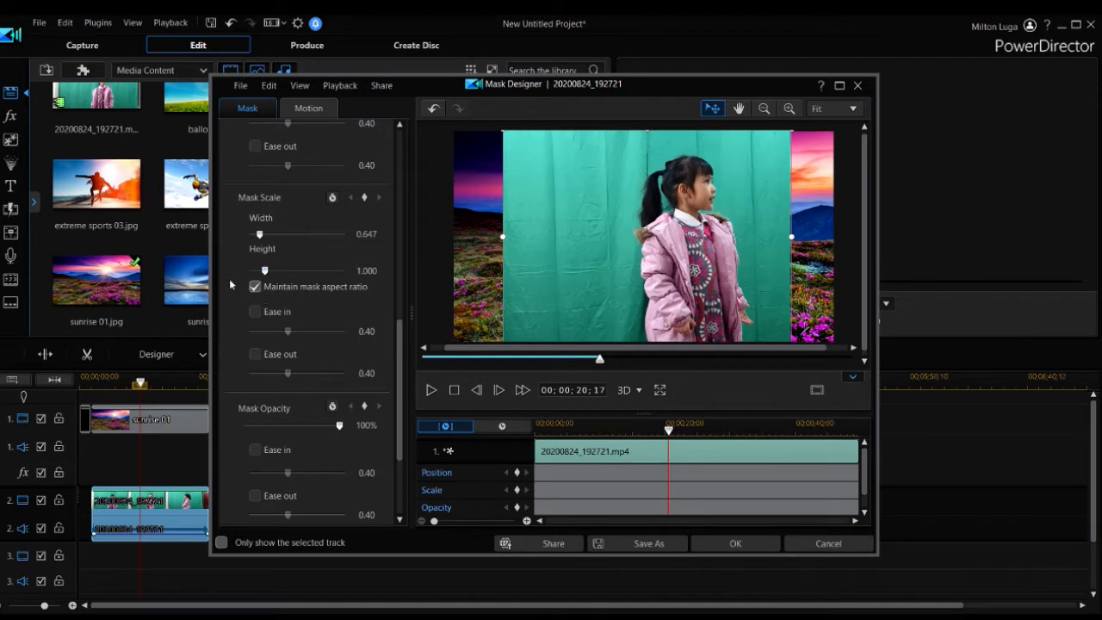
pyautogui.moveTo(507, 235); pyautogui.dragTo(511, 267)
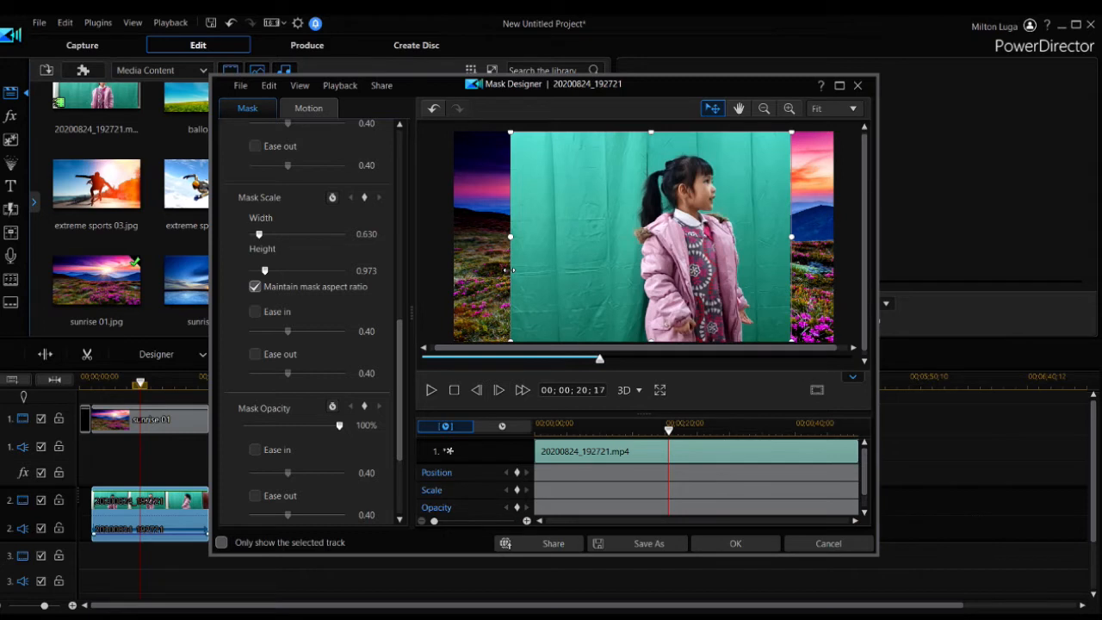
pyautogui.click(255, 287)
pyautogui.moveTo(509, 236); pyautogui.dragTo(582, 305)
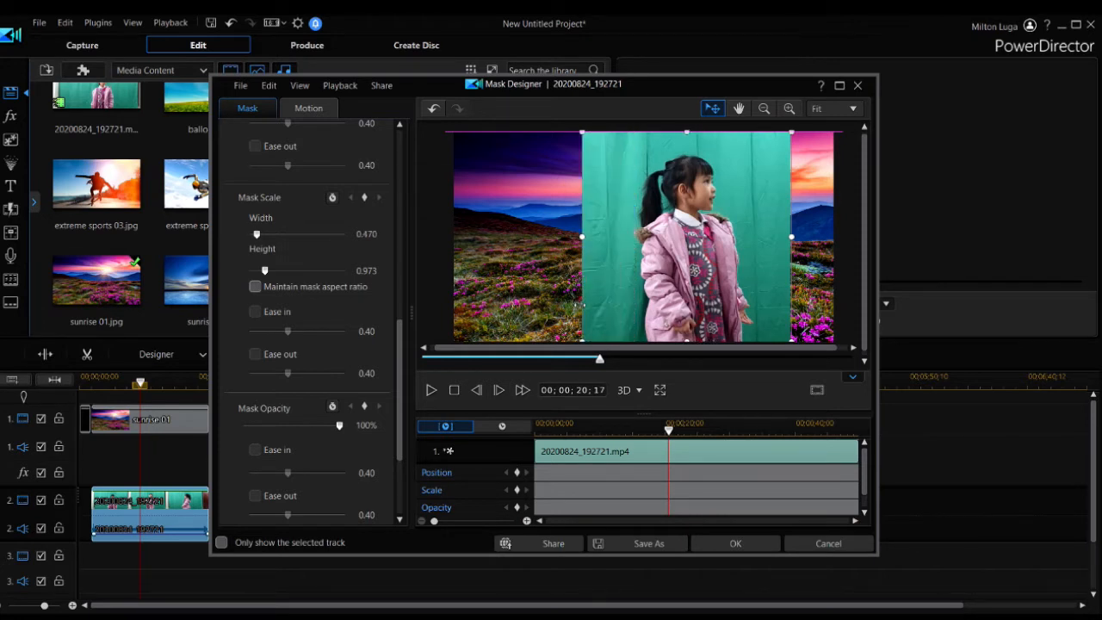
pyautogui.moveTo(584, 304); pyautogui.dragTo(613, 308)
pyautogui.moveTo(617, 241); pyautogui.dragTo(549, 239)
pyautogui.moveTo(791, 236); pyautogui.dragTo(834, 237)
pyautogui.moveTo(690, 245); pyautogui.dragTo(650, 247)
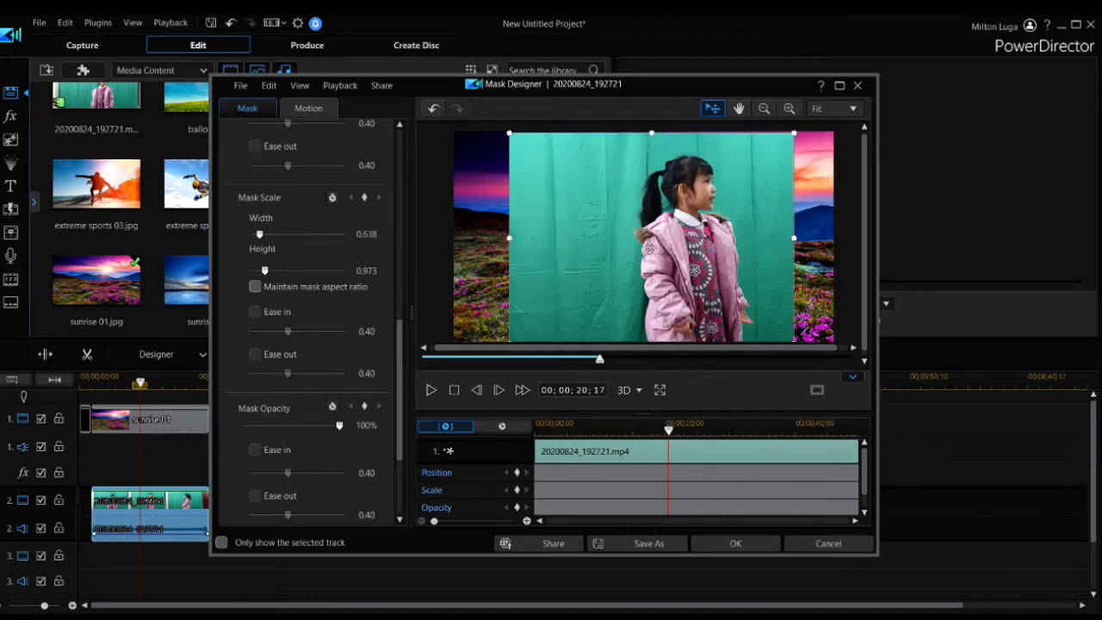
pyautogui.click(710, 543)
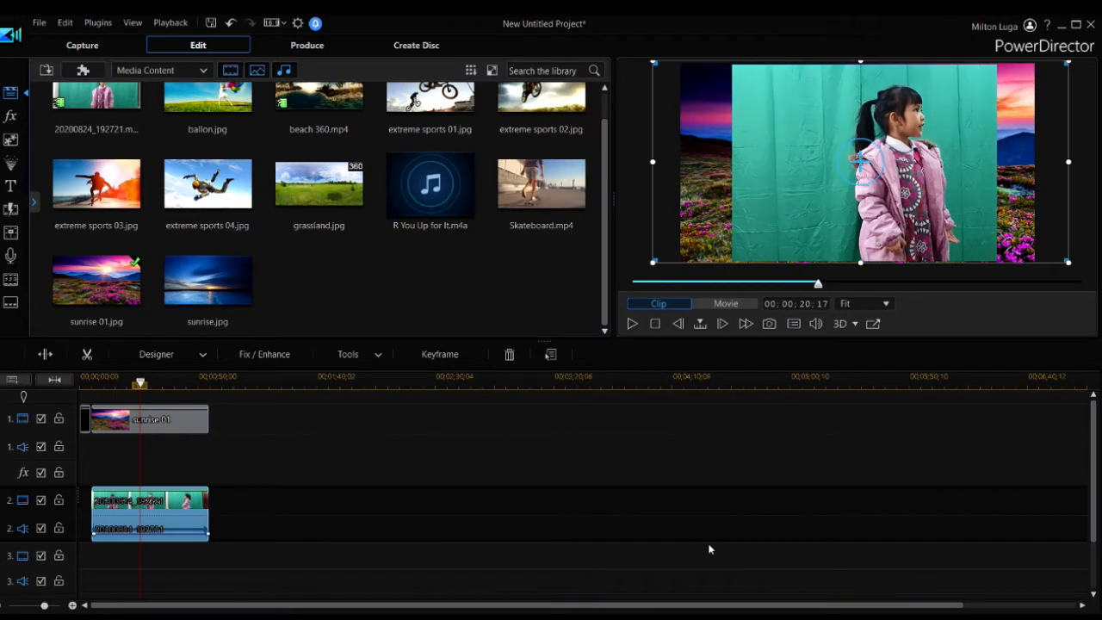
# Open the masked clip in the PiP Designer, enable Chroma Key, and sample the green backdrop as the key color
pyautogui.click(201, 356)
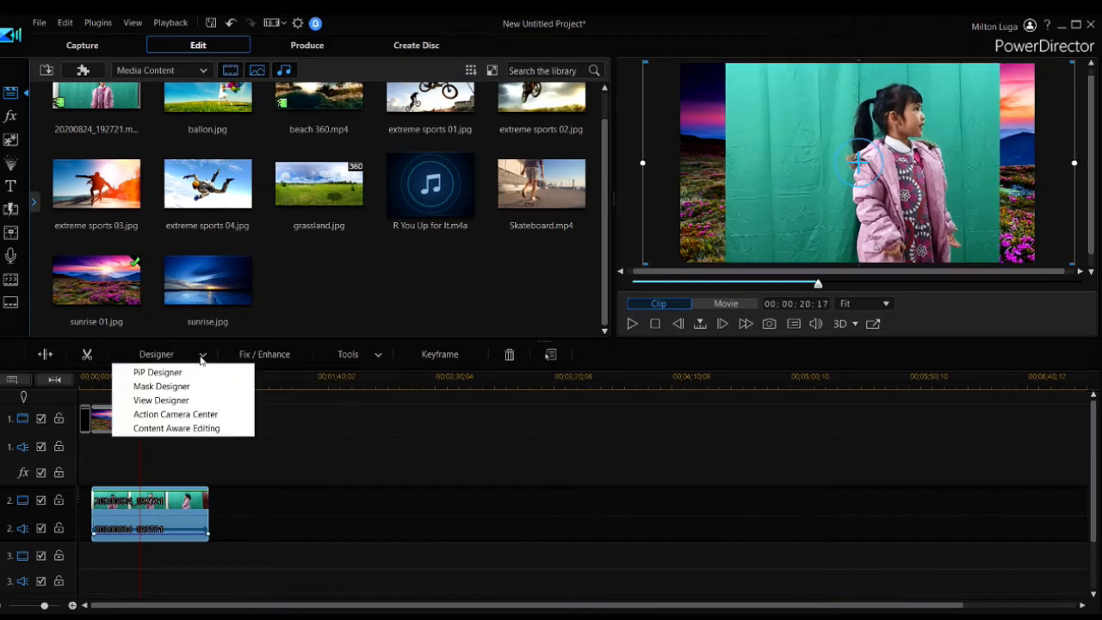
pyautogui.click(158, 373)
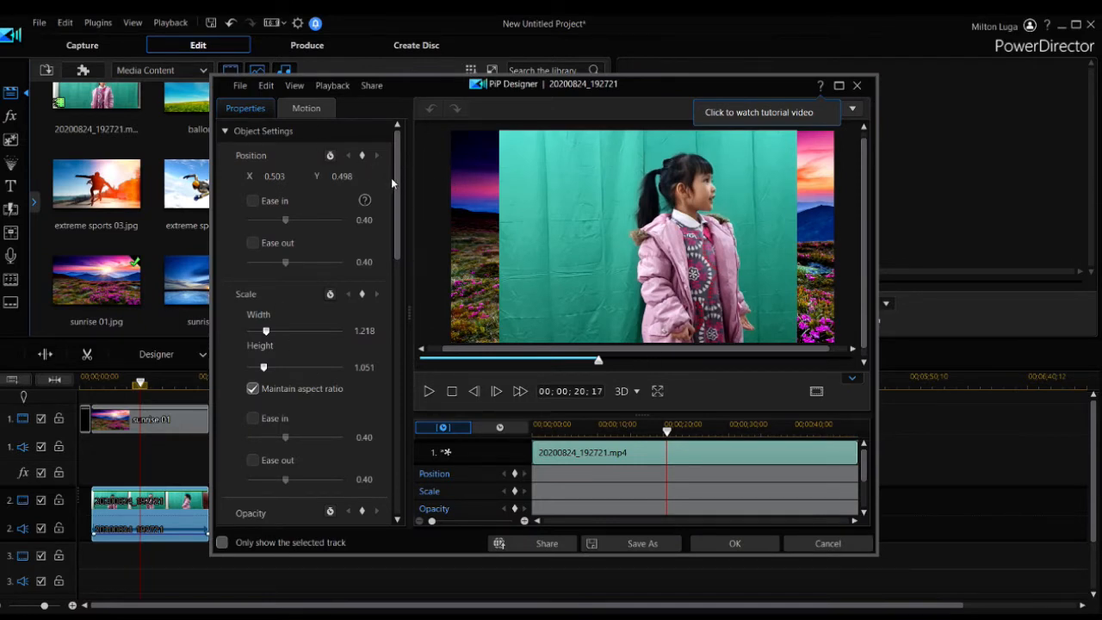
pyautogui.moveTo(399, 180); pyautogui.dragTo(411, 330)
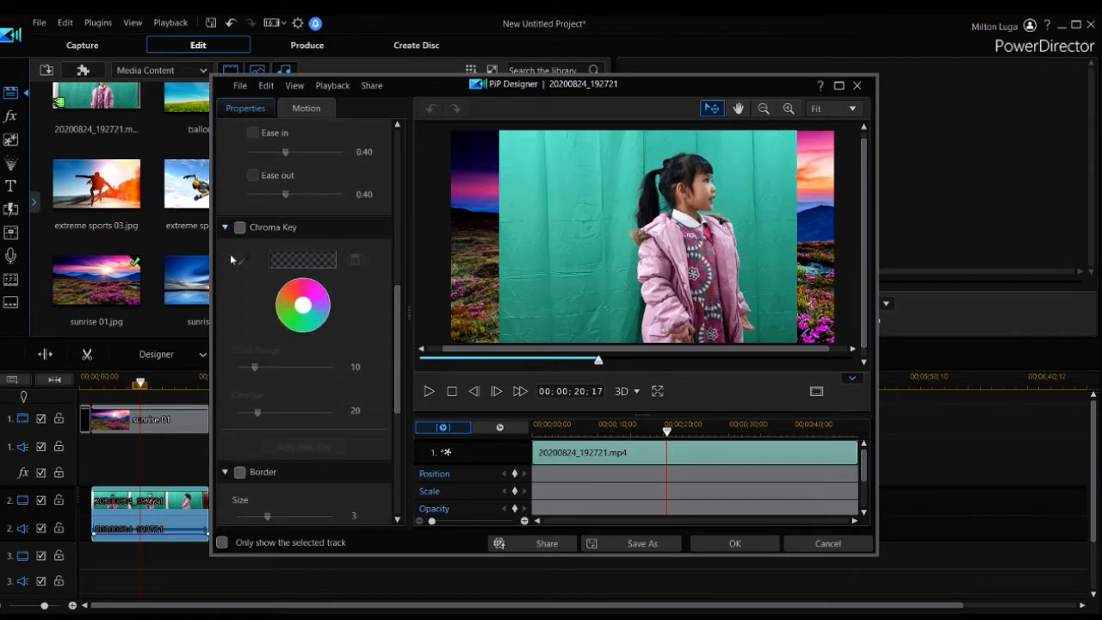
pyautogui.click(240, 228)
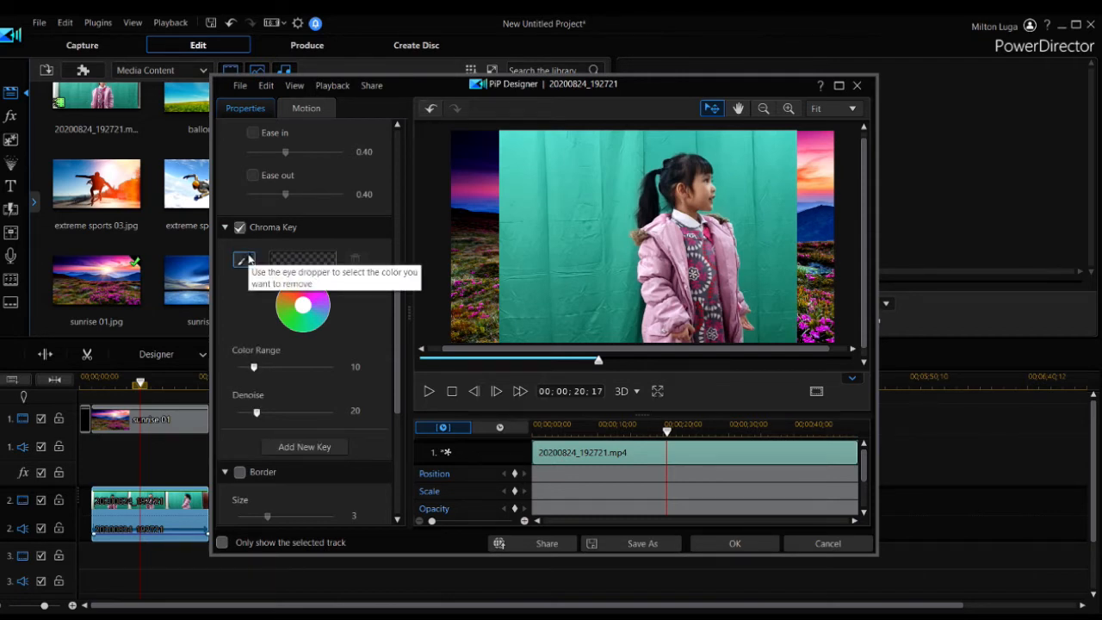
pyautogui.click(245, 261)
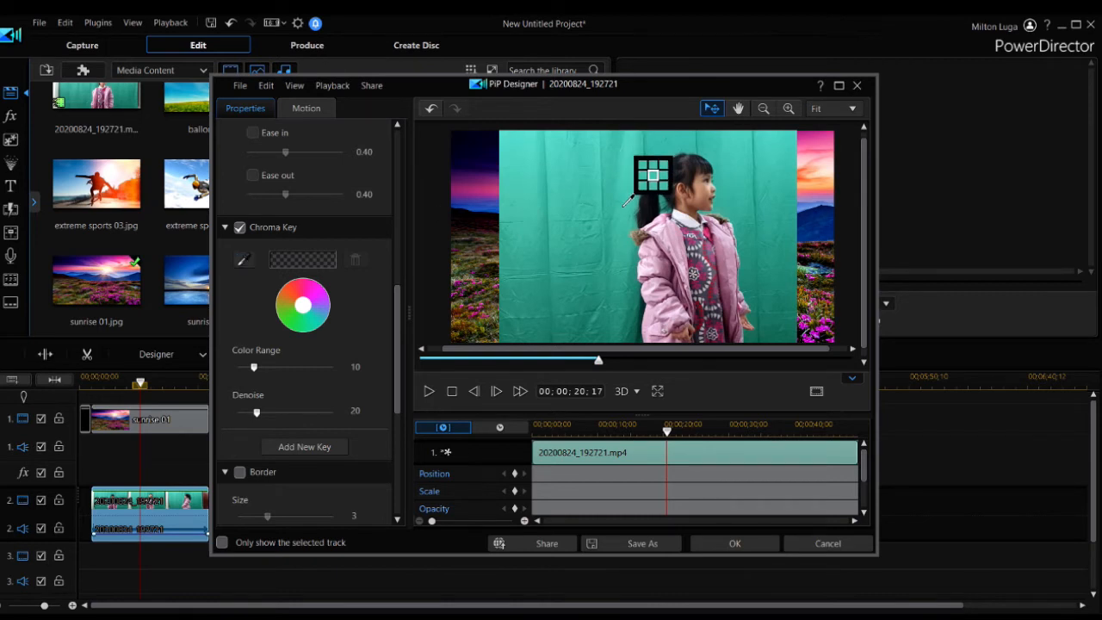
pyautogui.click(625, 205)
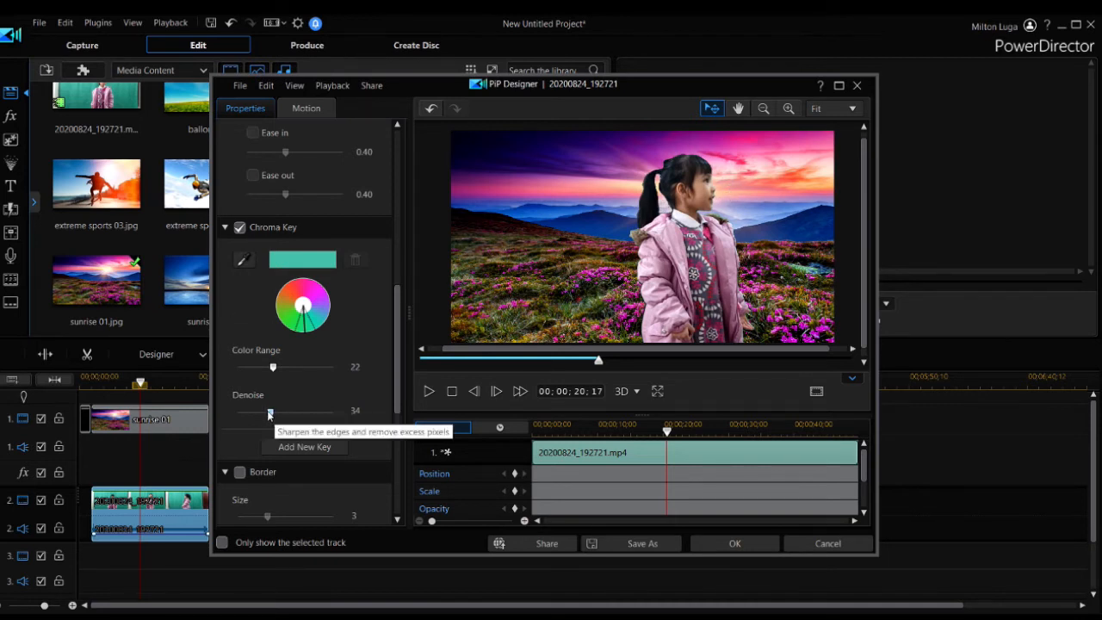
# Fine-tune the chroma key to Color Range 23 and Denoise 27, check the frame at 20 seconds, and apply the settings
pyautogui.moveTo(270, 414); pyautogui.dragTo(265, 414)
pyautogui.moveTo(273, 371)
pyautogui.mouseDown()
pyautogui.moveTo(257, 367)
pyautogui.moveTo(271, 371)
pyautogui.mouseUp()
pyautogui.moveTo(266, 413); pyautogui.dragTo(274, 414)
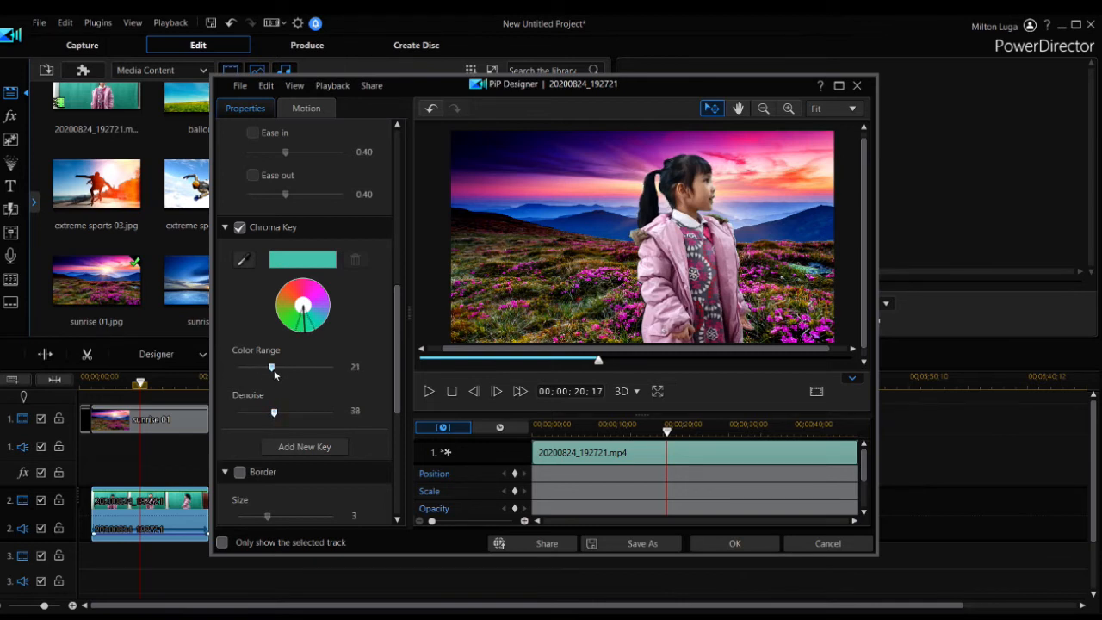
pyautogui.moveTo(272, 370); pyautogui.dragTo(250, 384)
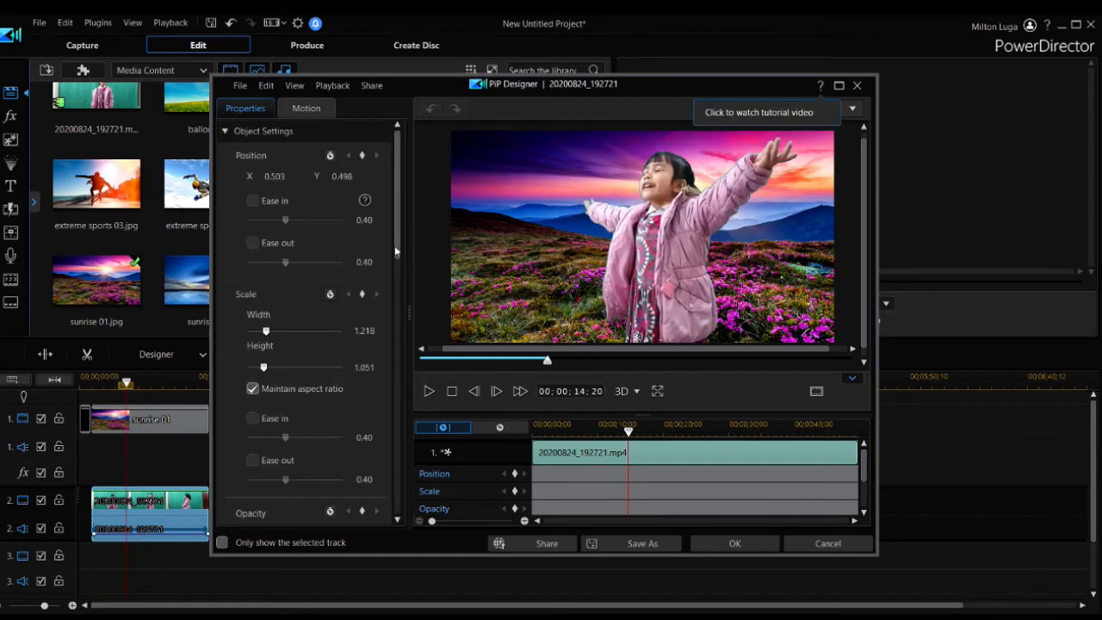
pyautogui.scroll(-8, 306, 327)
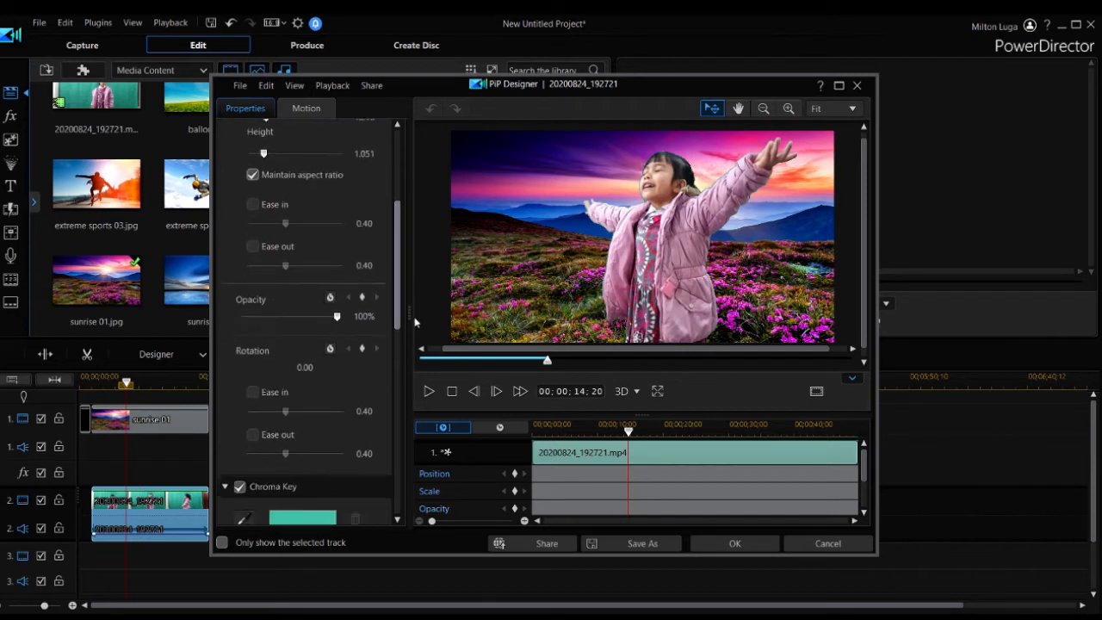
pyautogui.moveTo(420, 393); pyautogui.dragTo(421, 395)
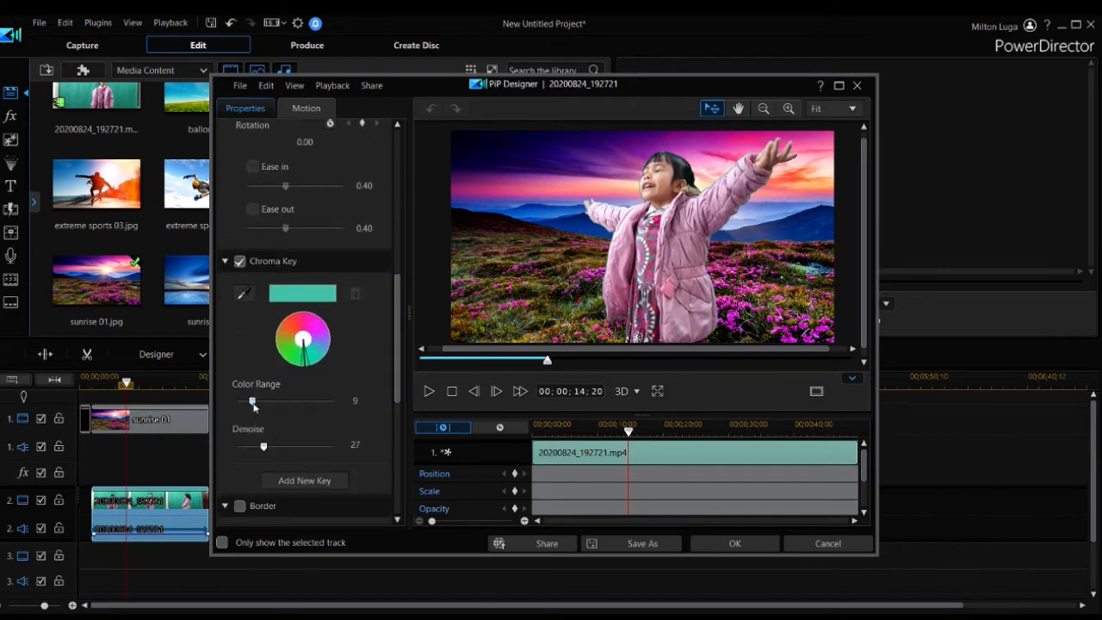
pyautogui.moveTo(253, 403); pyautogui.dragTo(274, 401)
pyautogui.moveTo(547, 365); pyautogui.dragTo(594, 362)
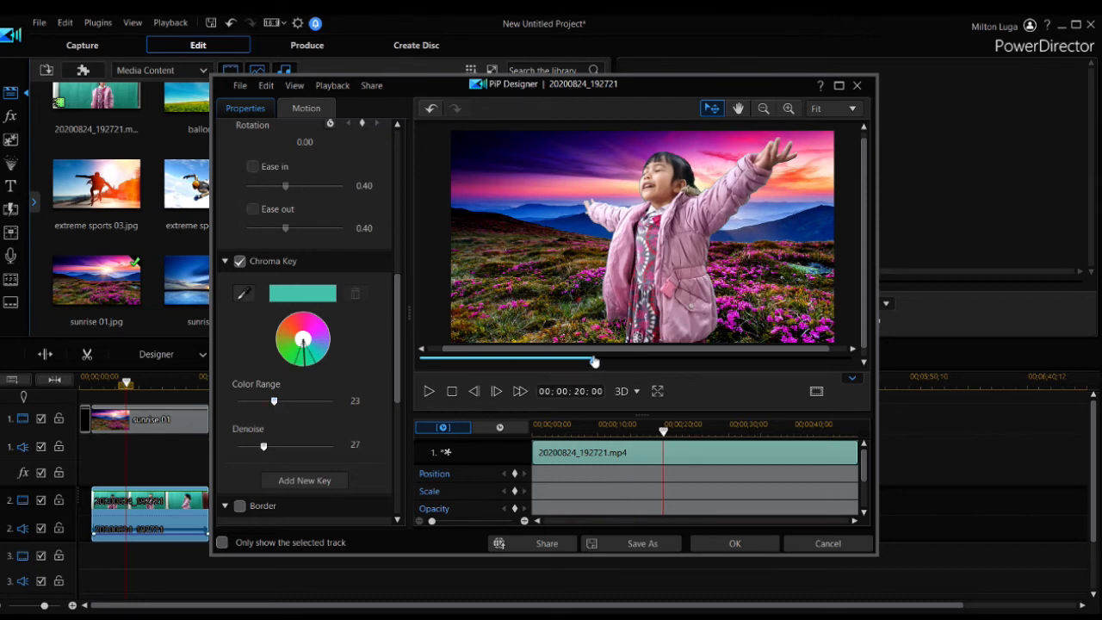
pyautogui.click(723, 549)
pyautogui.click(721, 554)
# Play back the keyed composite, restarting from about 8 seconds, to check the background replacement
pyautogui.press('space')
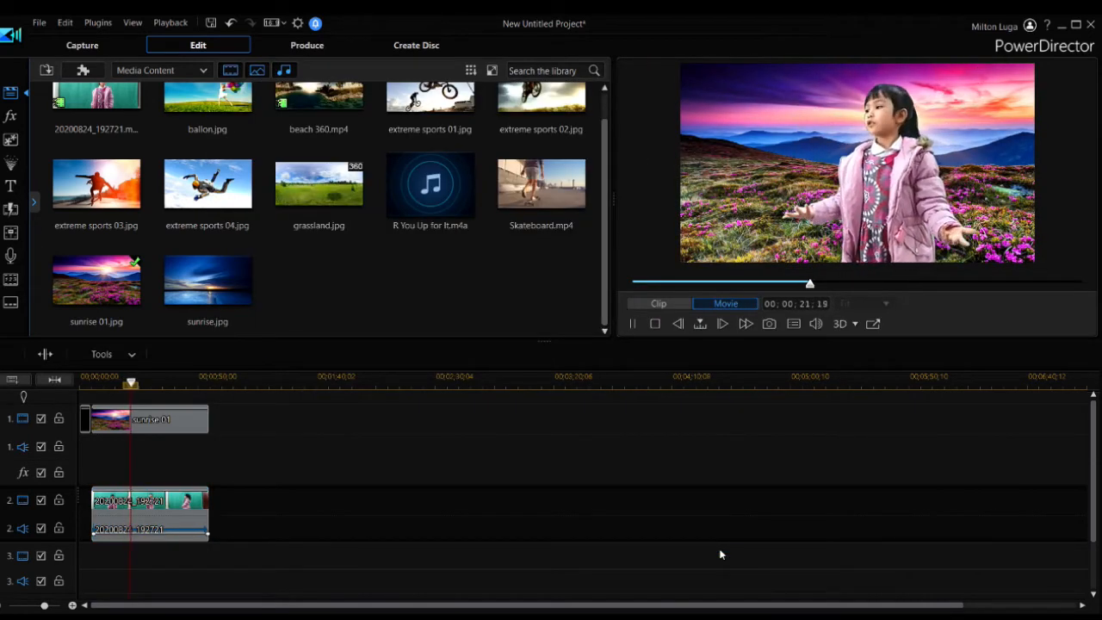
pyautogui.press('space')
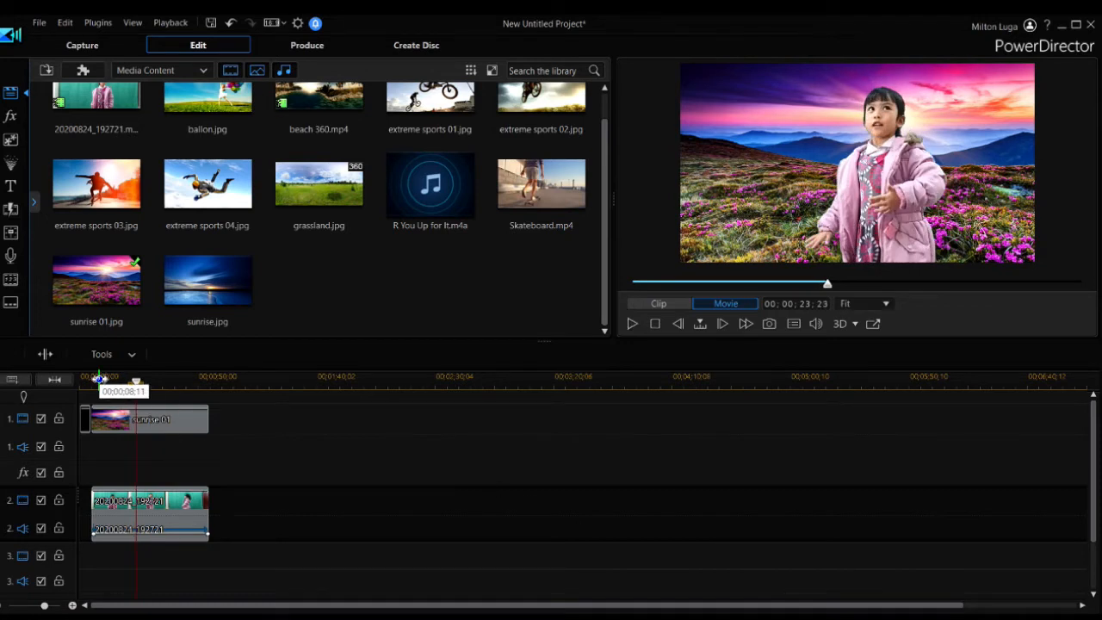
pyautogui.click(100, 380)
pyautogui.press('space')
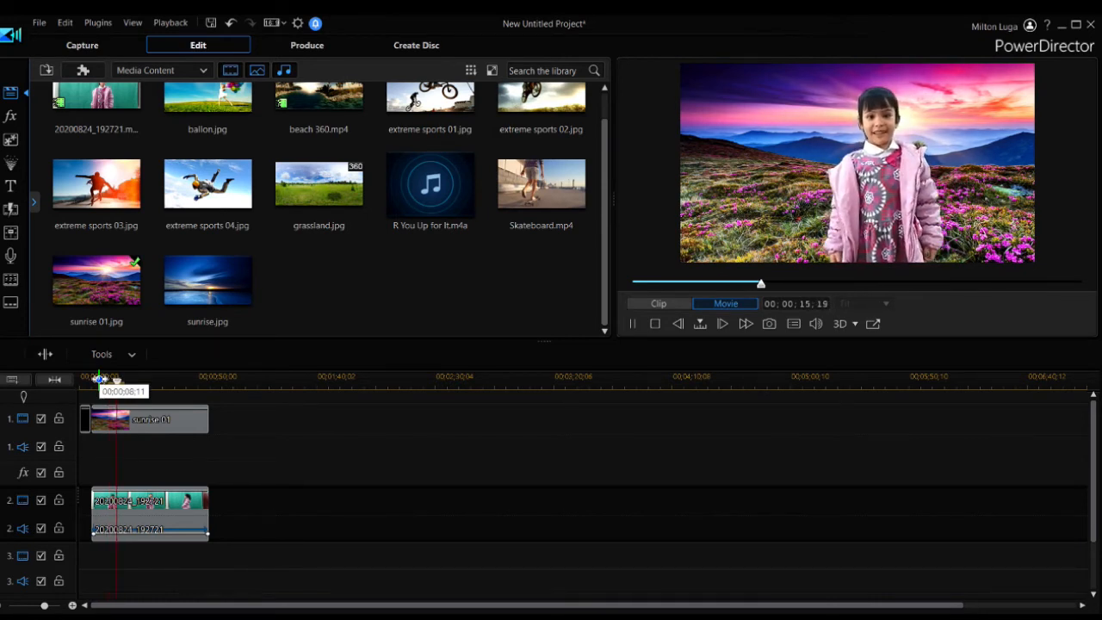
pyautogui.press('space')
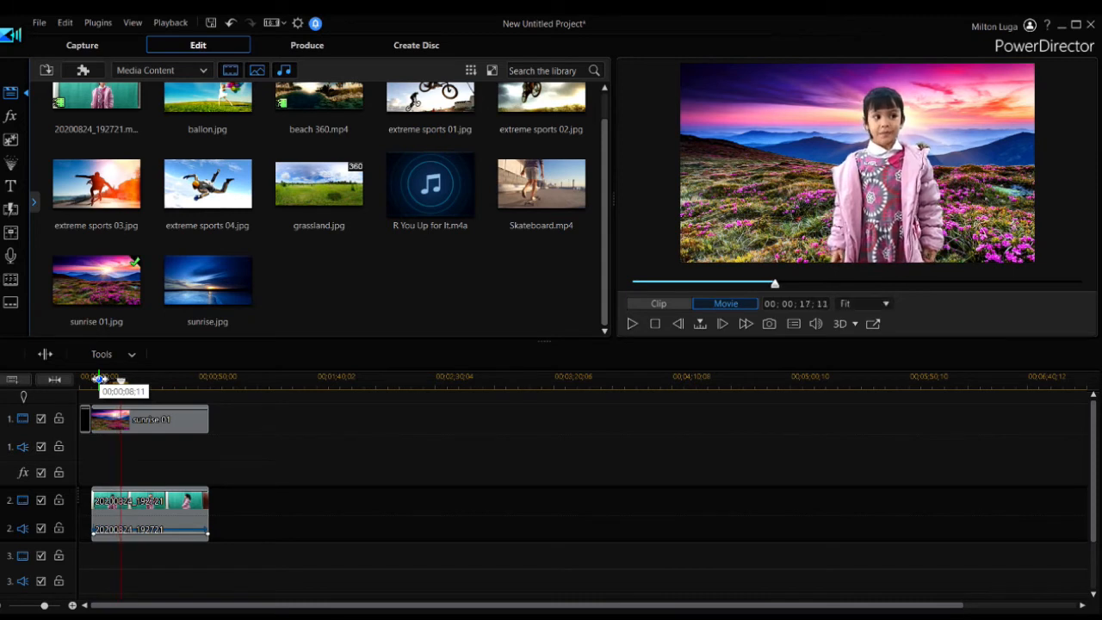